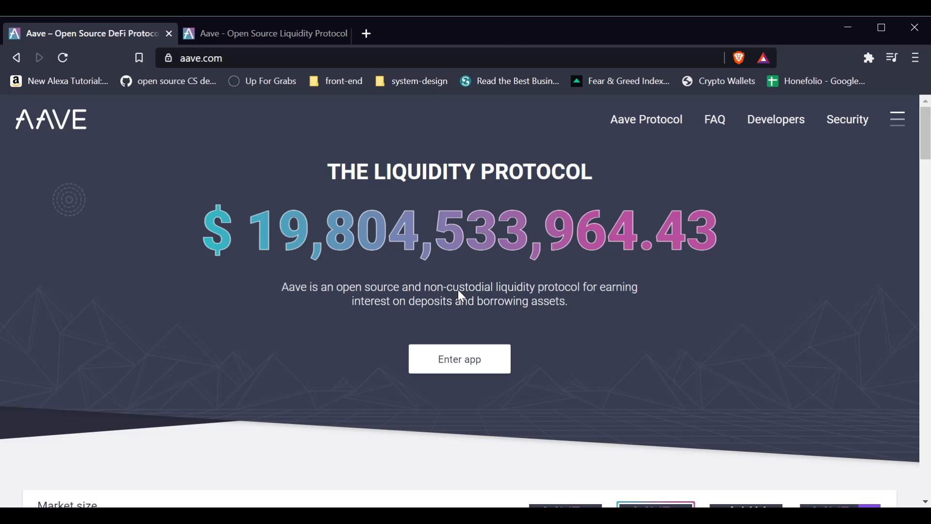
# Step: Examine the Aave home page's market size and the asset list with its deposit and borrow rates
pyautogui.scroll(-3, 484, 236)
pyautogui.scroll(-3, 515, 275)
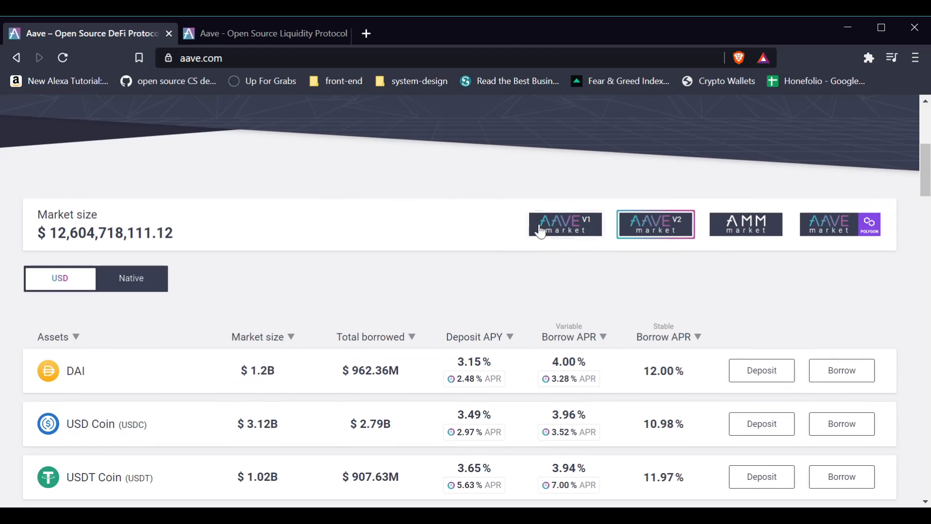
pyautogui.scroll(-2, 411, 225)
pyautogui.scroll(7, 438, 243)
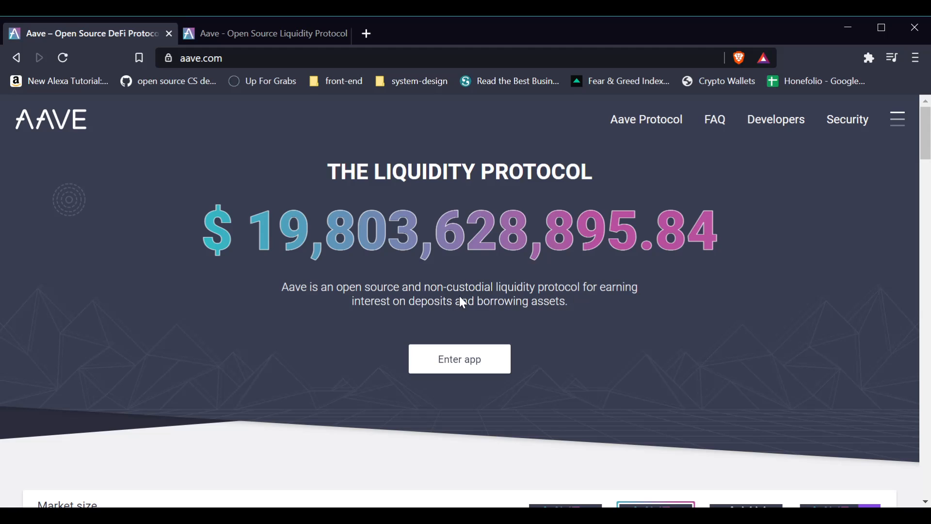
pyautogui.scroll(-4, 499, 382)
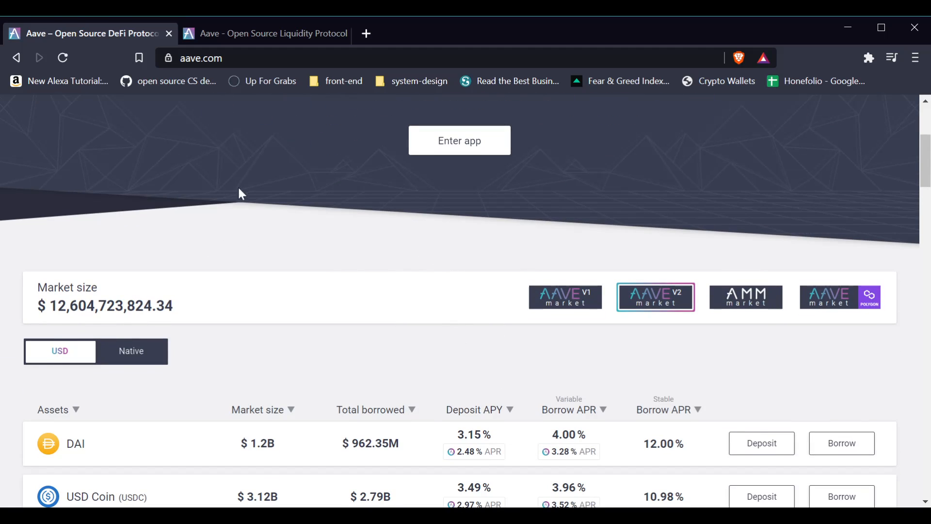
pyautogui.scroll(-3, 241, 194)
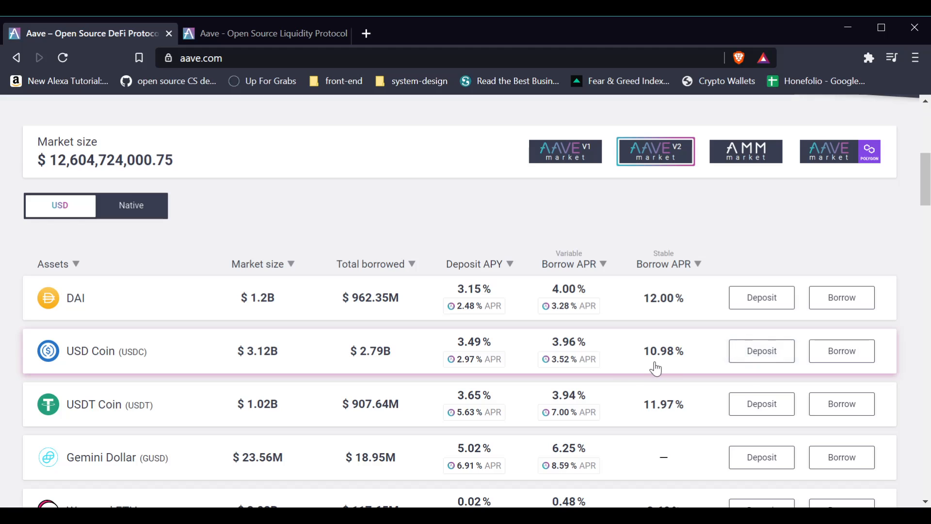
pyautogui.scroll(8, 825, 218)
pyautogui.scroll(-9, 391, 218)
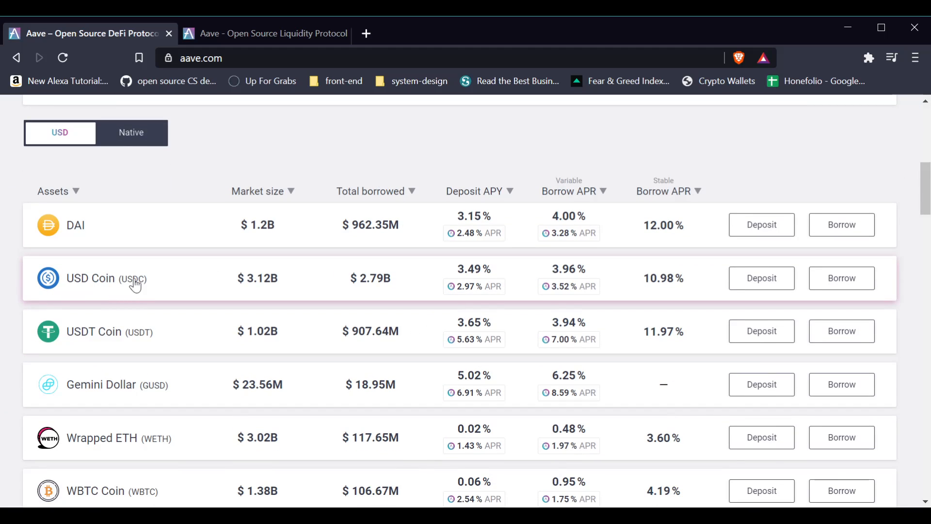
# Step: Open the USD Coin deposit page and view the Nash purchase offer for USDC, closing it without buying
pyautogui.click(747, 277)
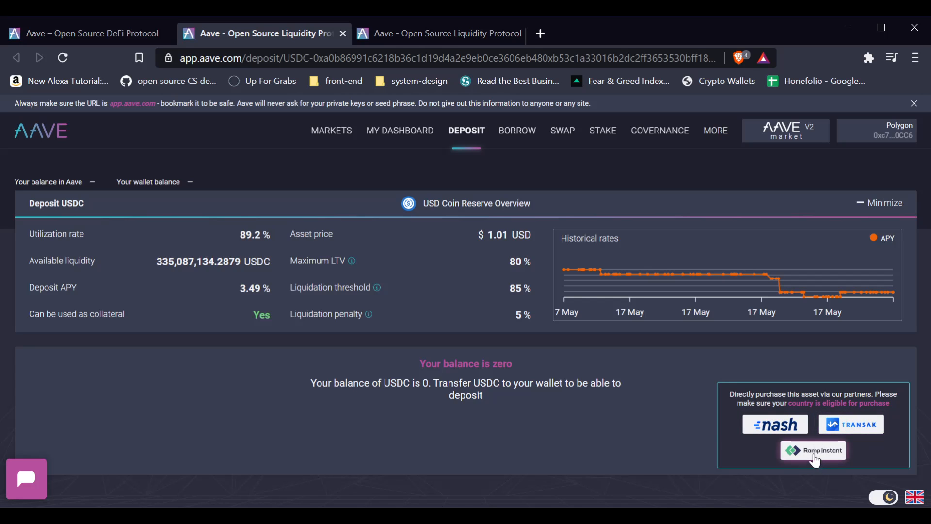
pyautogui.click(779, 426)
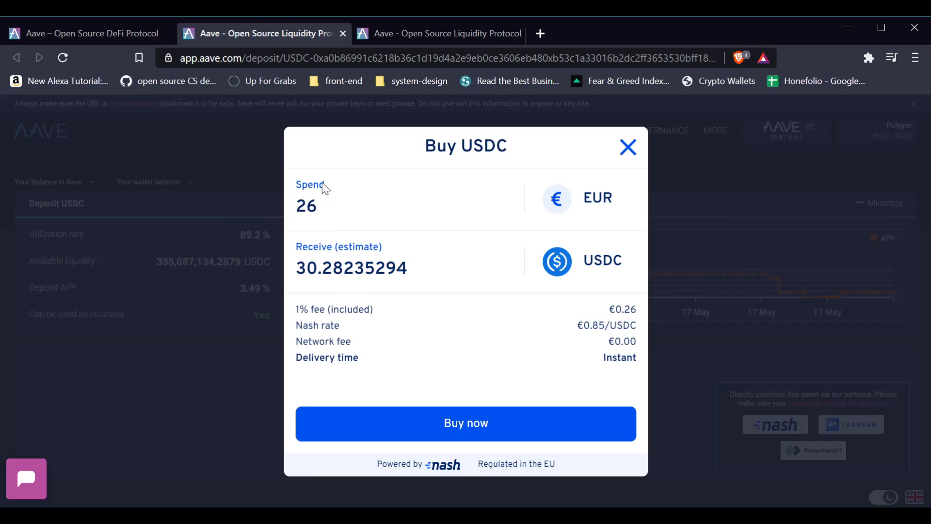
pyautogui.click(628, 148)
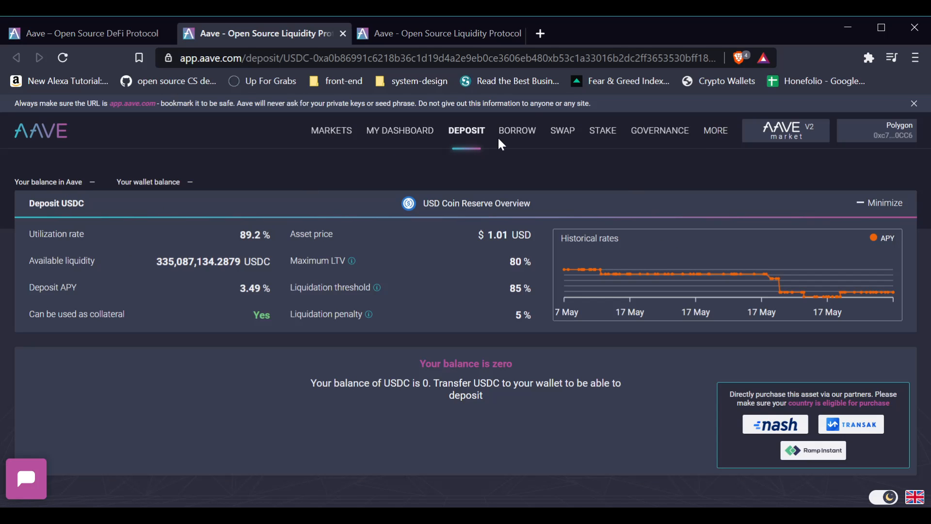
# Step: Open the account dashboard and switch it to the Aave Polygon market
pyautogui.click(401, 137)
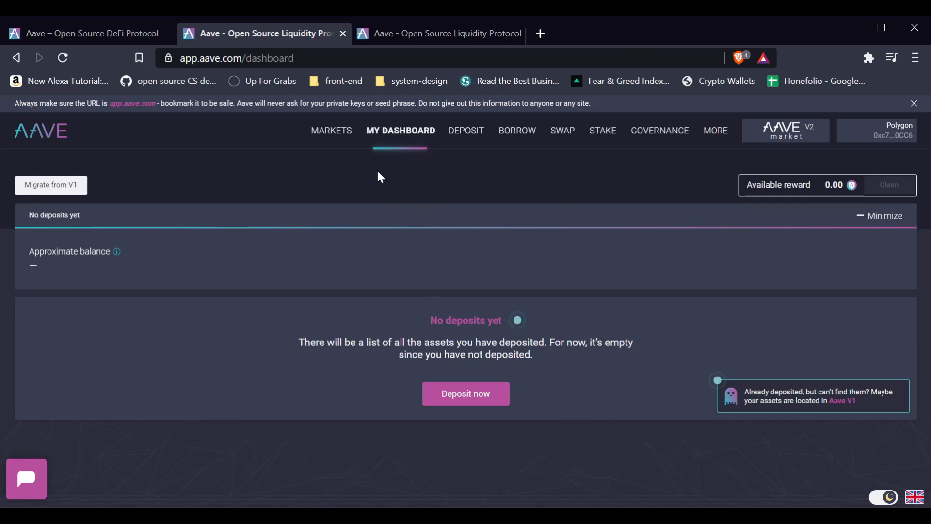
pyautogui.click(333, 132)
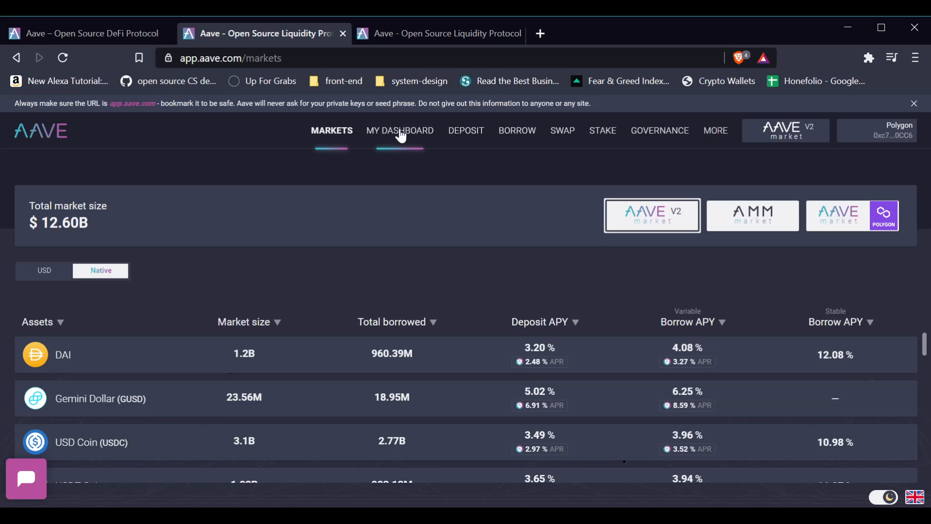
pyautogui.click(401, 137)
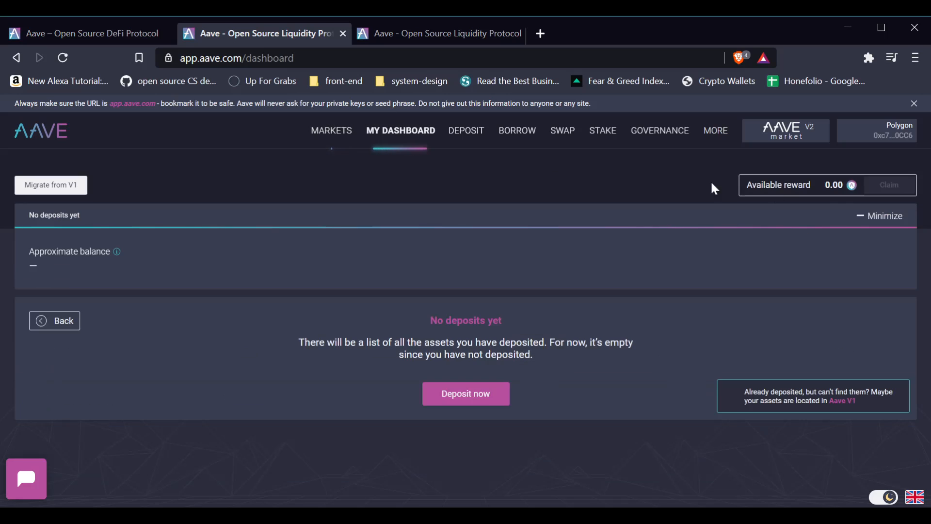
pyautogui.click(789, 136)
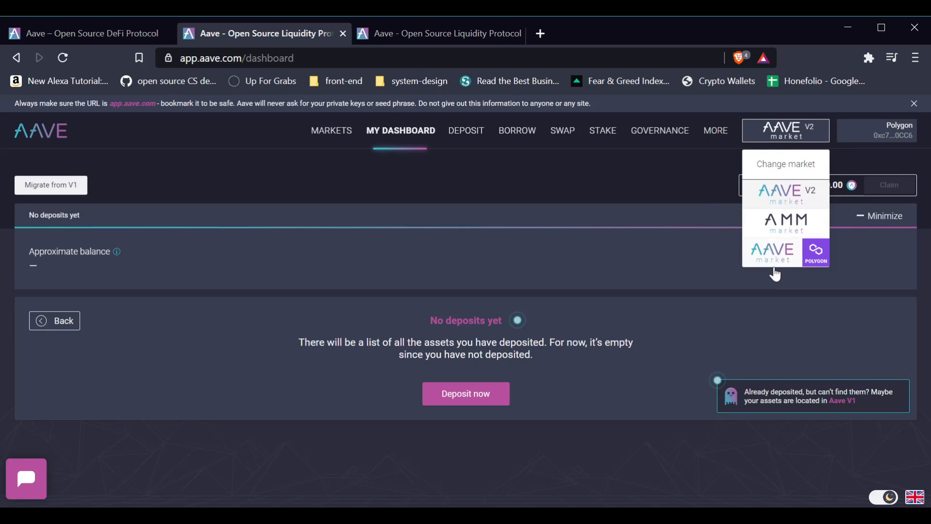
pyautogui.click(774, 264)
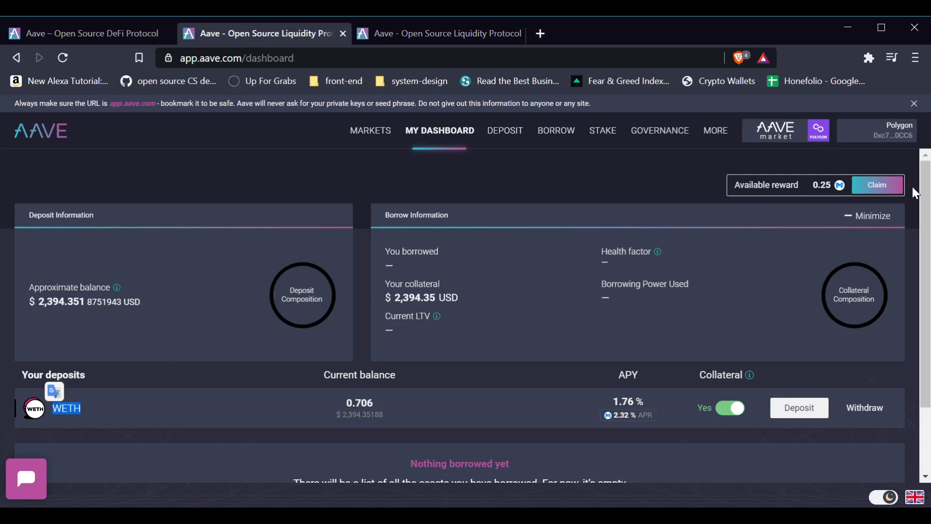
# Step: Examine the WETH deposit's APY and reward APR, and the available reward on the dashboard
pyautogui.click(179, 420)
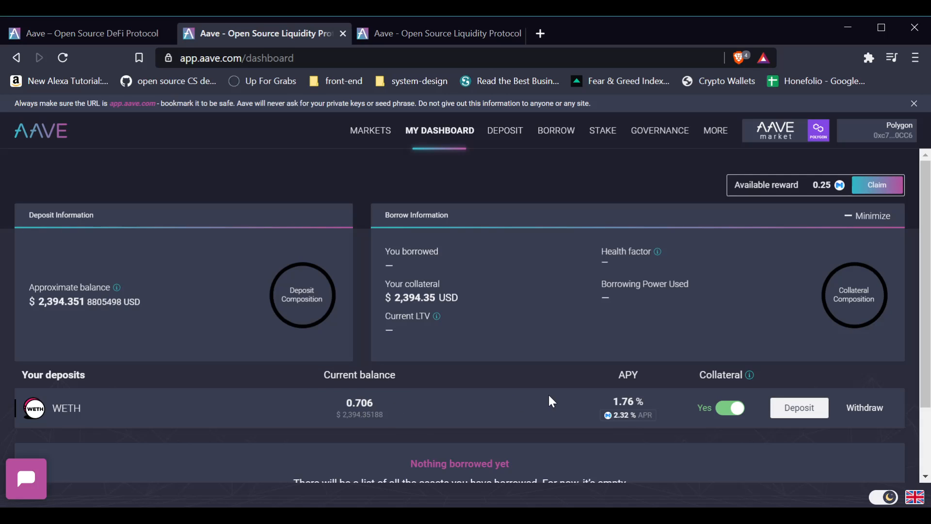
pyautogui.moveTo(600, 391)
pyautogui.mouseDown()
pyautogui.moveTo(657, 392)
pyautogui.moveTo(596, 404)
pyautogui.mouseUp()
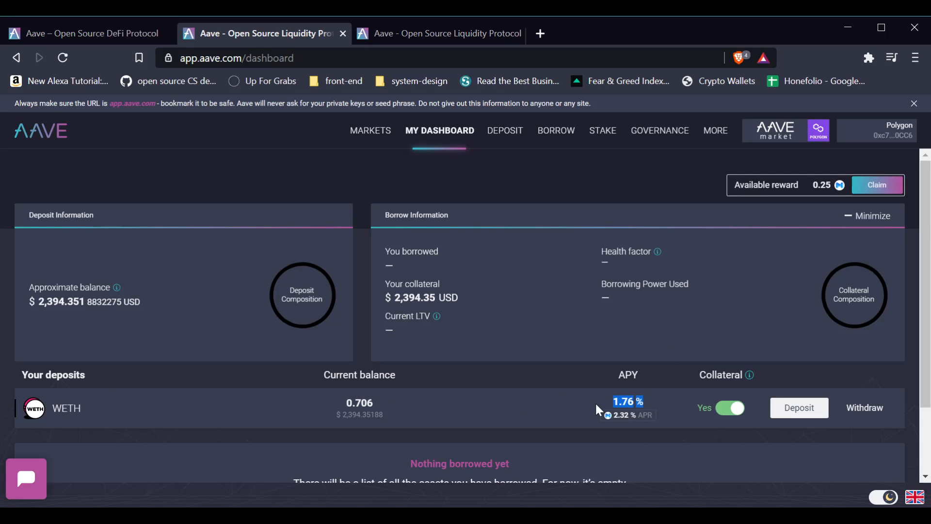
pyautogui.click(593, 404)
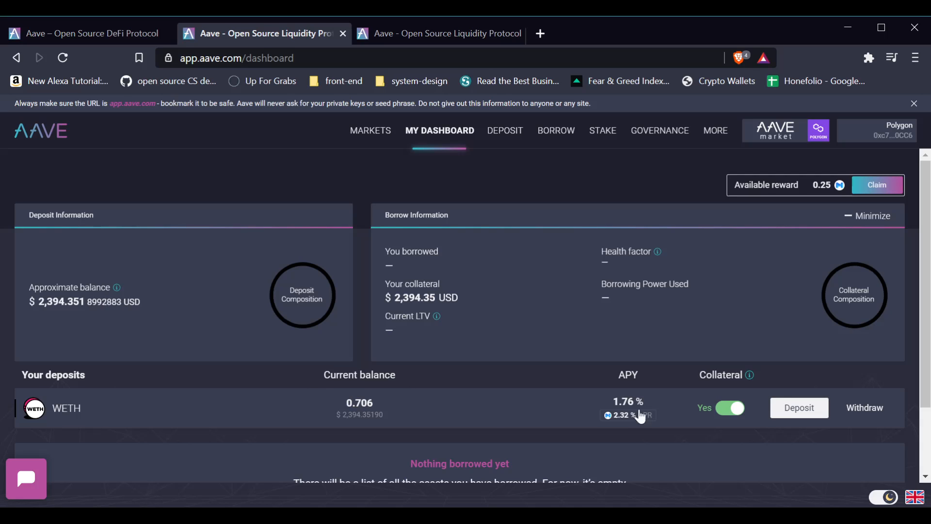
pyautogui.moveTo(624, 418)
pyautogui.click(813, 195)
pyautogui.click(736, 188)
pyautogui.moveTo(737, 188); pyautogui.dragTo(844, 187)
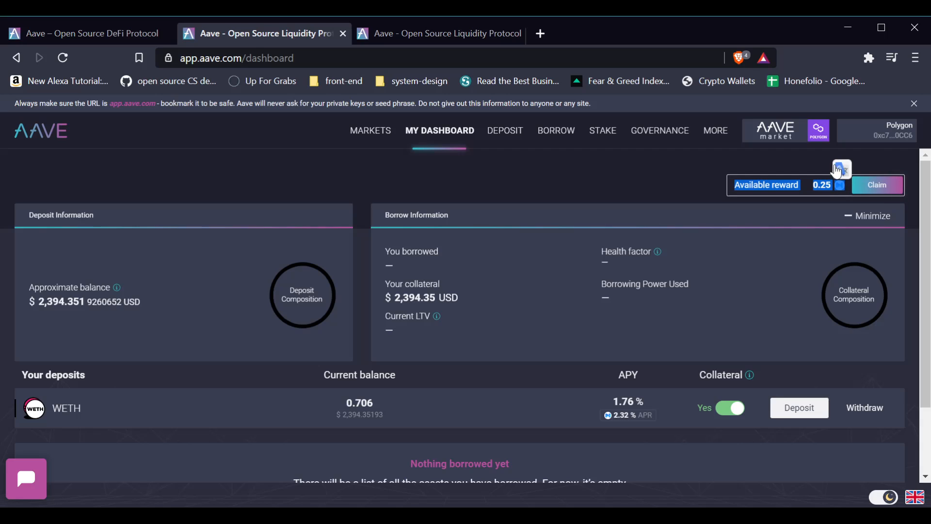
pyautogui.click(723, 173)
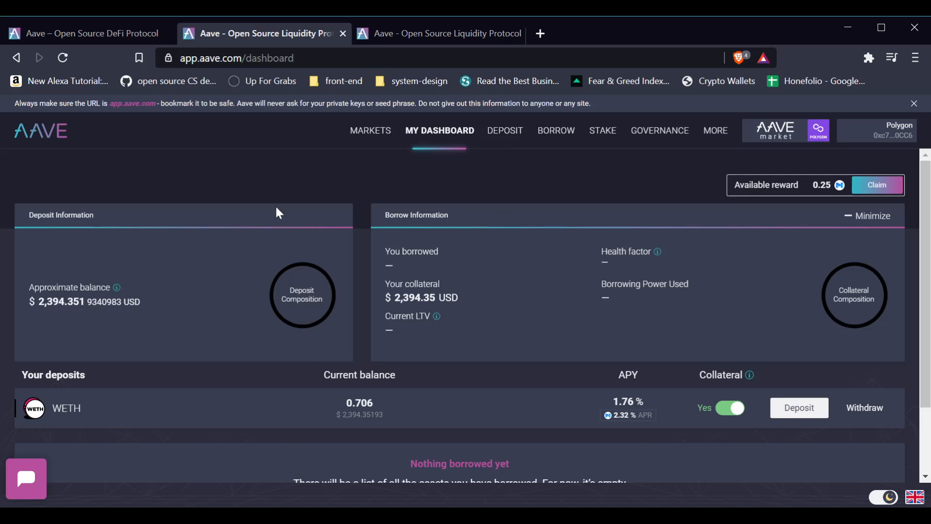
# Step: Review the assets available to borrow and open the borrow form for USDC
pyautogui.click(556, 131)
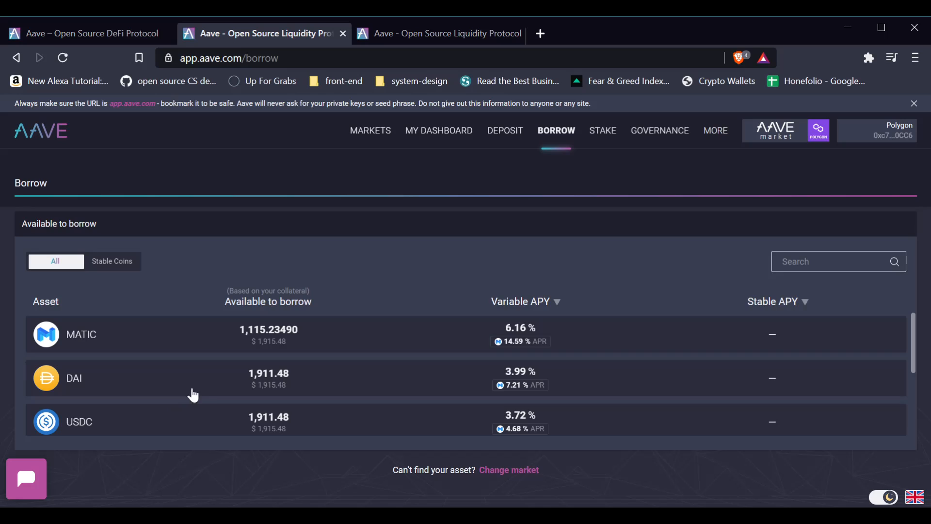
pyautogui.scroll(-2, 287, 369)
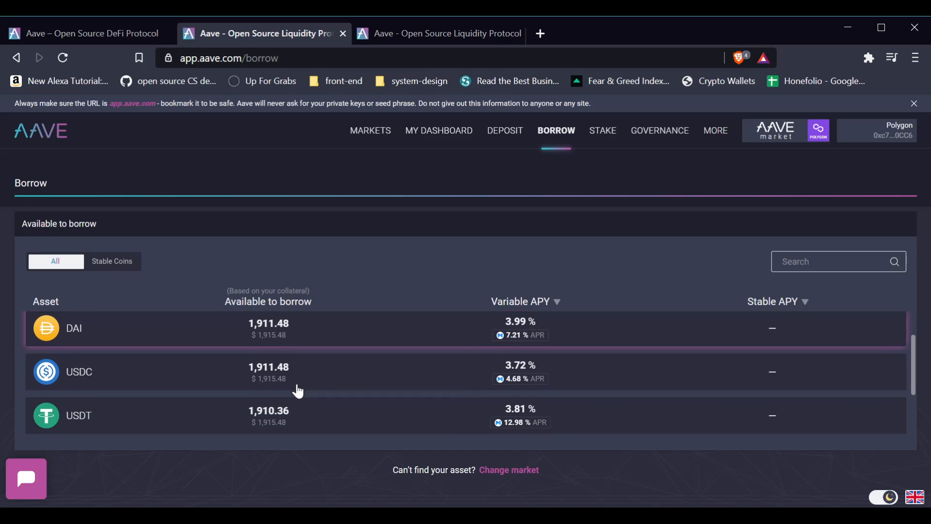
pyautogui.scroll(2, 220, 397)
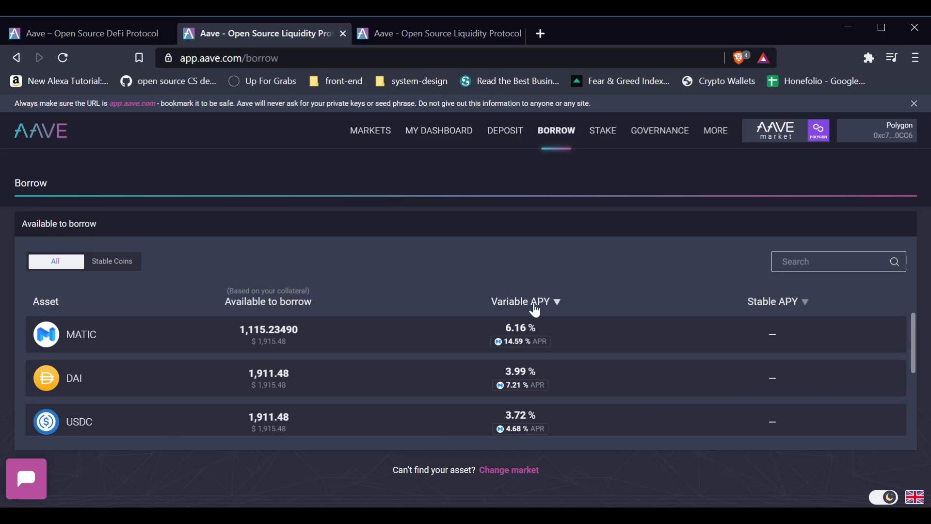
pyautogui.click(414, 420)
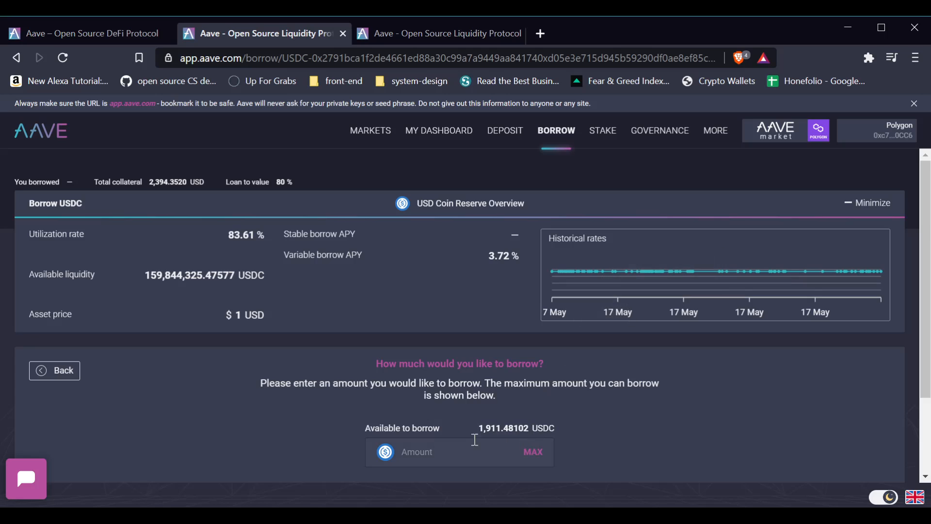
# Step: Try USDC borrow amounts of about 478, 1663, 363 and 229 along the safer-to-riskier scale
pyautogui.click(425, 463)
pyautogui.scroll(-2, 426, 463)
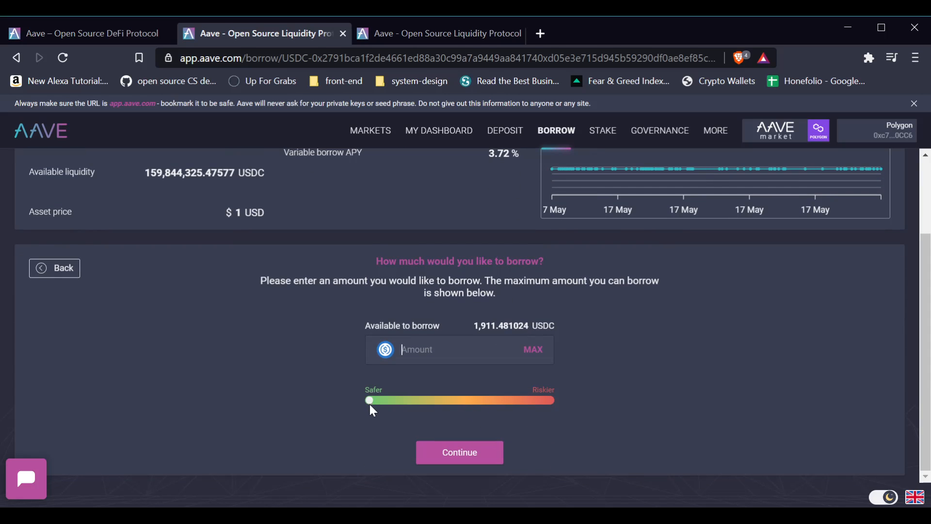
pyautogui.moveTo(369, 404)
pyautogui.mouseDown()
pyautogui.moveTo(402, 418)
pyautogui.moveTo(553, 404)
pyautogui.moveTo(549, 393)
pyautogui.moveTo(545, 401)
pyautogui.moveTo(370, 400)
pyautogui.moveTo(458, 403)
pyautogui.moveTo(401, 403)
pyautogui.moveTo(415, 403)
pyautogui.mouseUp()
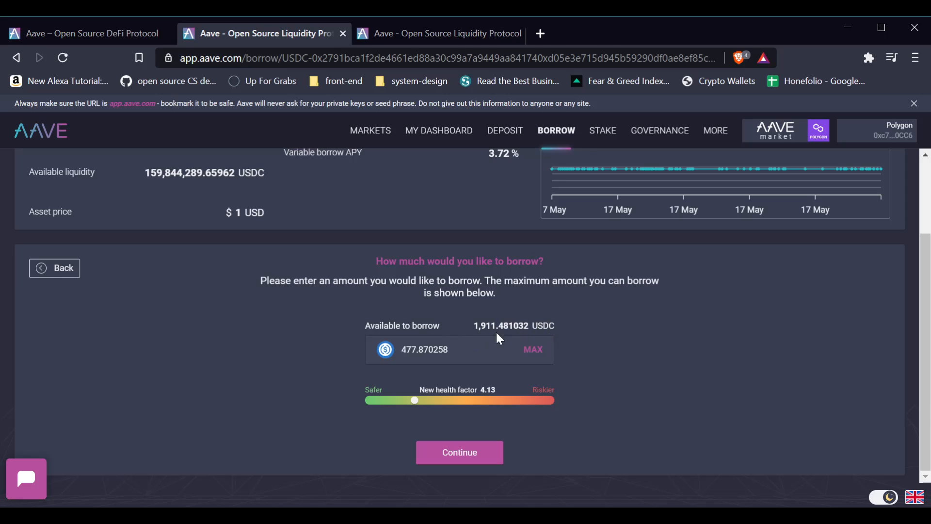
pyautogui.moveTo(528, 404)
pyautogui.mouseDown()
pyautogui.moveTo(545, 405)
pyautogui.moveTo(514, 406)
pyautogui.moveTo(525, 396)
pyautogui.mouseUp()
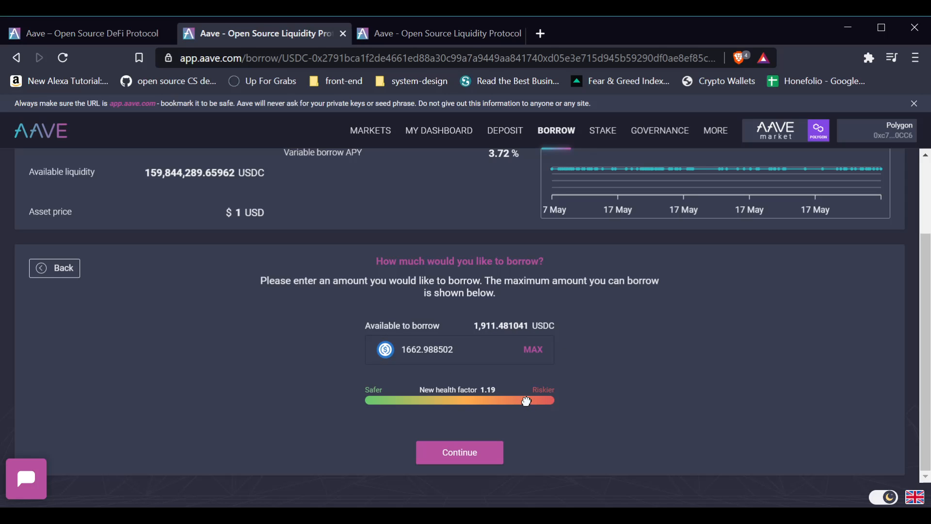
pyautogui.moveTo(526, 399)
pyautogui.mouseDown()
pyautogui.moveTo(381, 401)
pyautogui.moveTo(414, 397)
pyautogui.mouseUp()
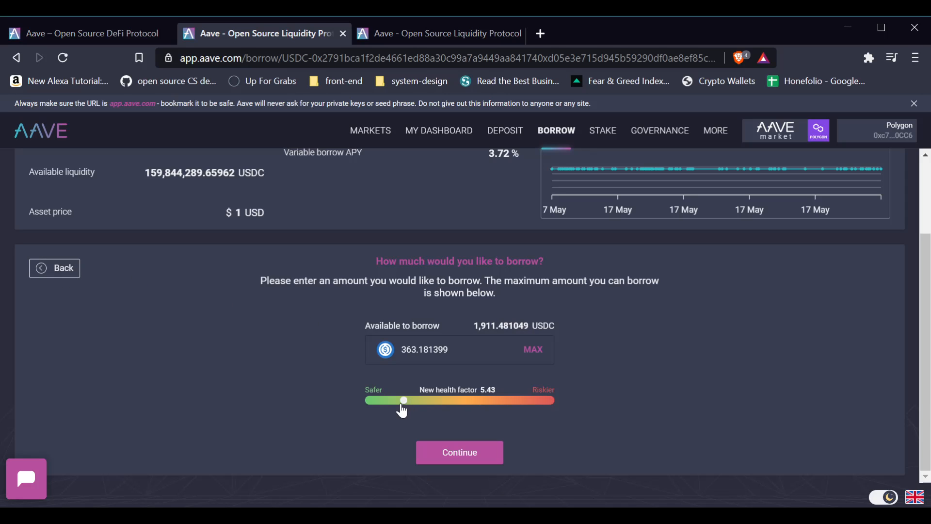
pyautogui.moveTo(402, 410)
pyautogui.mouseDown()
pyautogui.moveTo(492, 399)
pyautogui.moveTo(390, 411)
pyautogui.mouseUp()
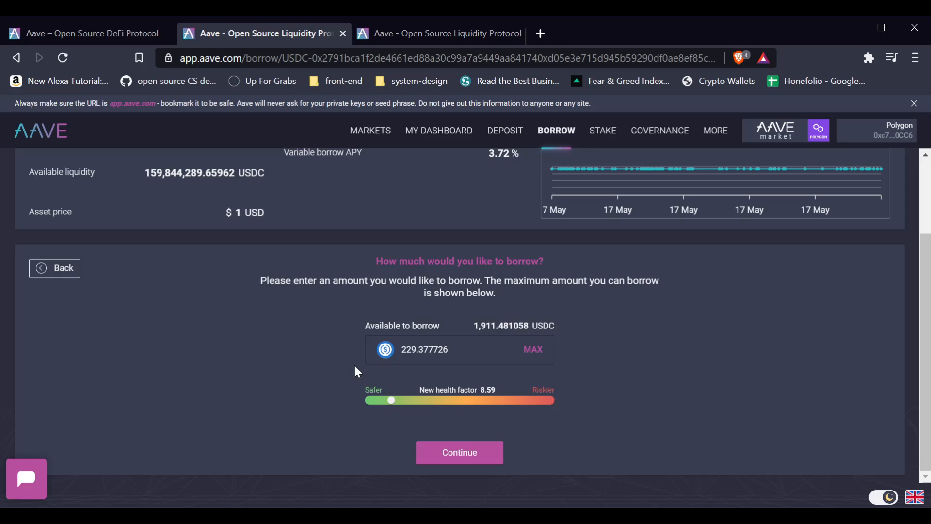
# Step: Set the borrow amount to 500 USDC and continue to the interest rate selection
pyautogui.moveTo(461, 350); pyautogui.dragTo(372, 339)
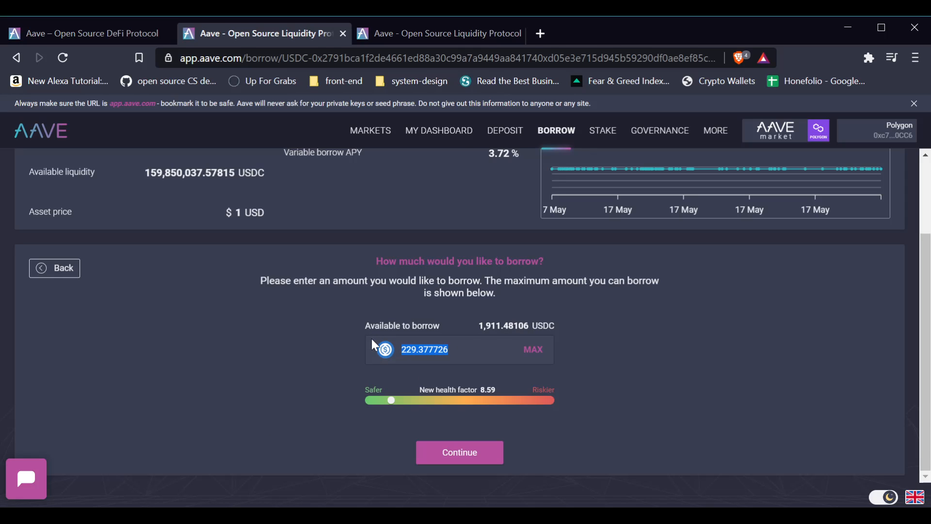
pyautogui.write('10')
pyautogui.press('BackSpace')
pyautogui.press('BackSpace')
pyautogui.write('1911.481062')
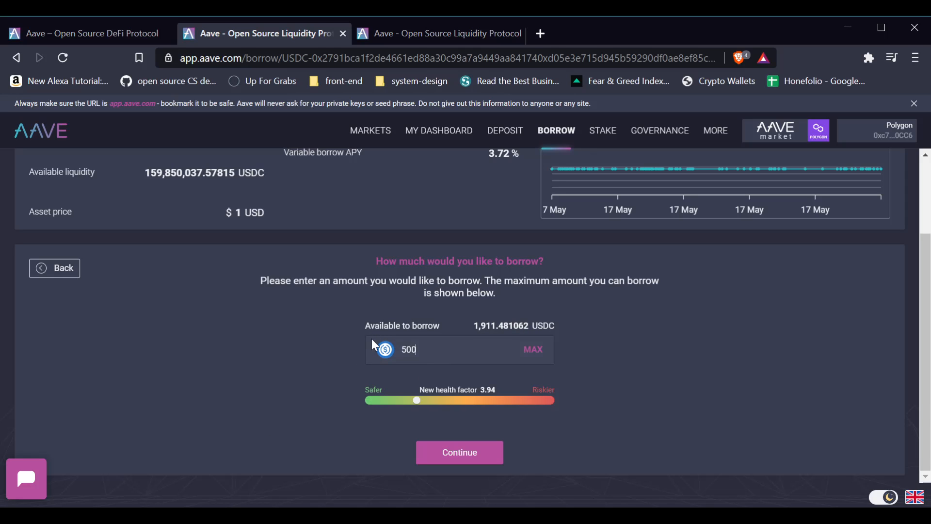
pyautogui.press('BackSpace')
pyautogui.press('BackSpace')
pyautogui.press('BackSpace')
pyautogui.press('BackSpace')
pyautogui.press('BackSpace')
pyautogui.press('BackSpace')
pyautogui.press('BackSpace')
pyautogui.press('BackSpace')
pyautogui.press('BackSpace')
pyautogui.press('BackSpace')
pyautogui.press('BackSpace')
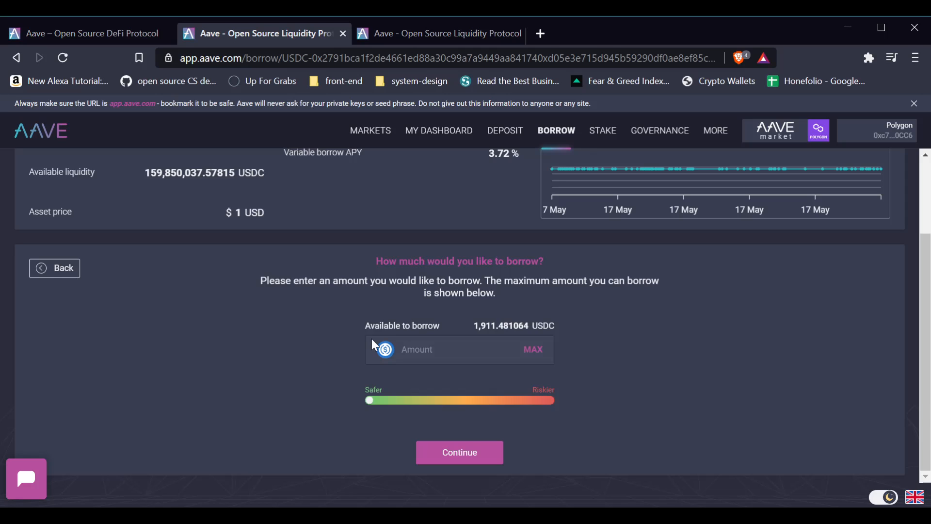
pyautogui.write('500')
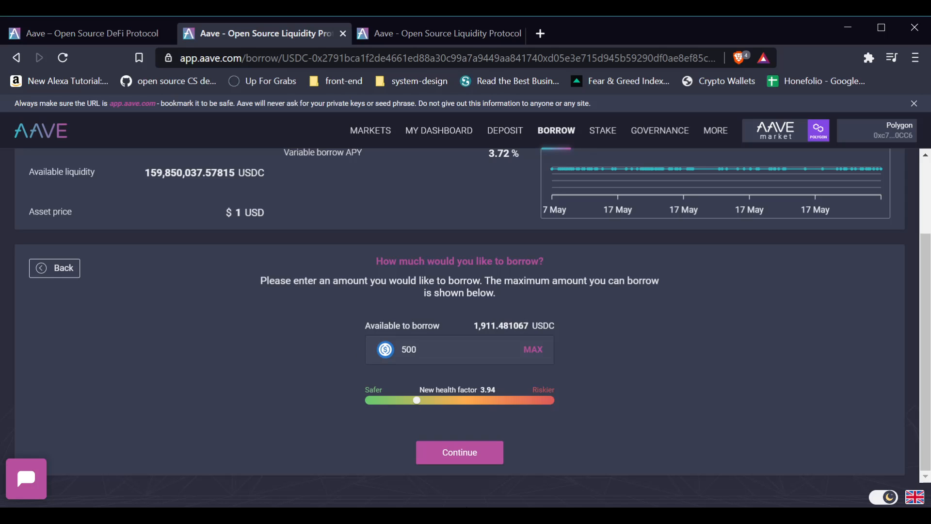
pyautogui.click(492, 451)
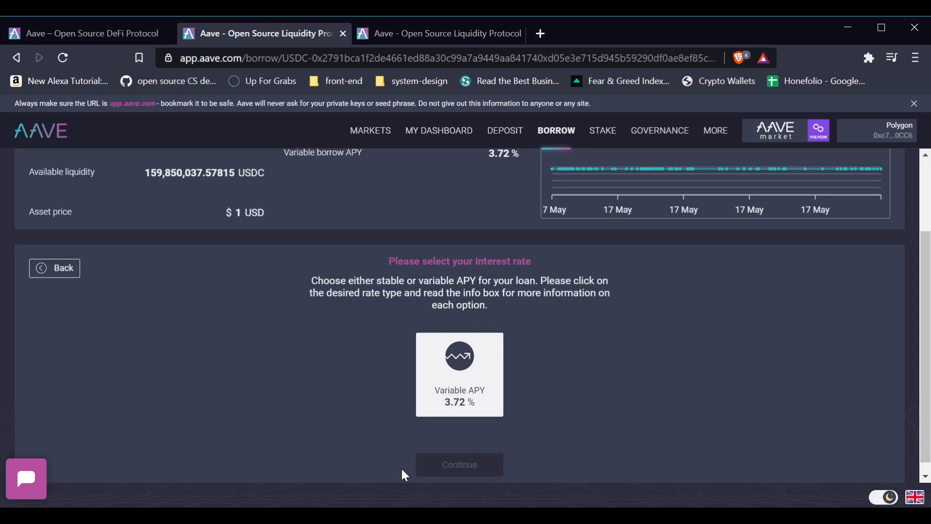
# Step: Choose the variable APY for the loan and review the amount and interest in the borrow overview
pyautogui.click(474, 378)
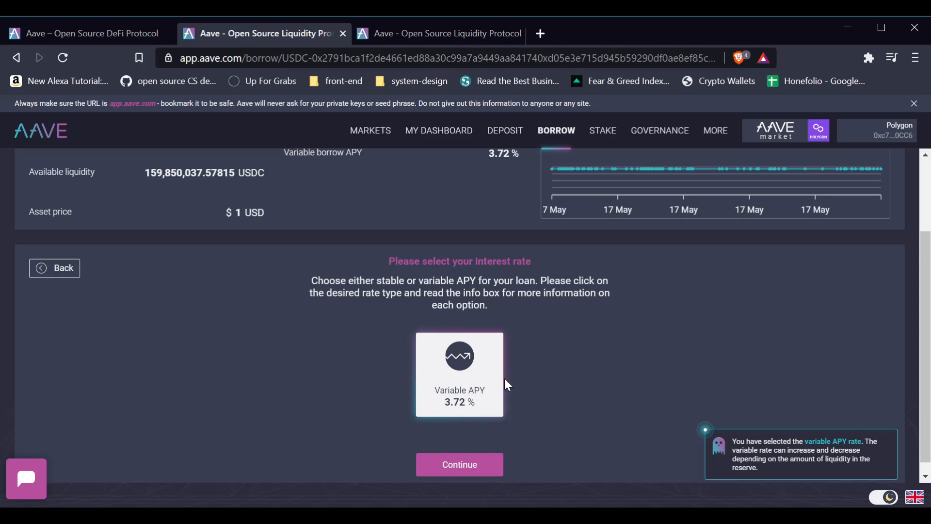
pyautogui.click(454, 465)
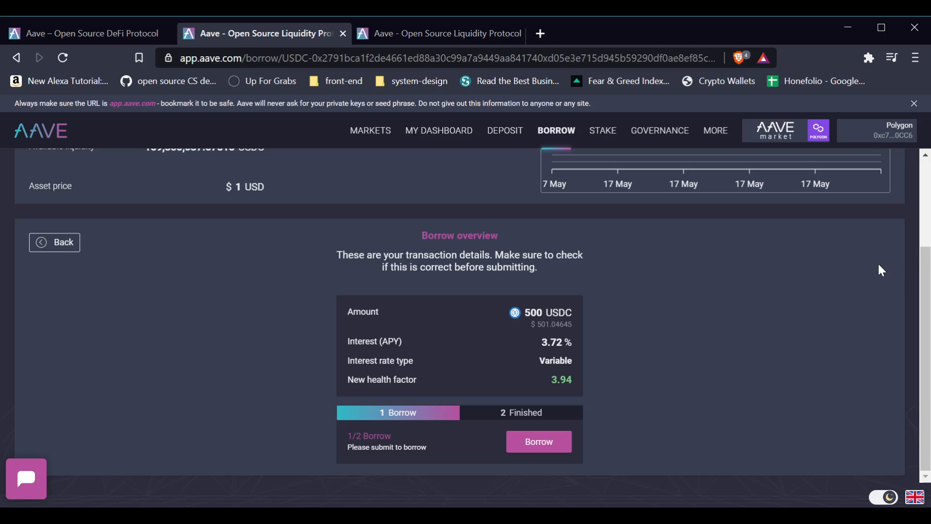
pyautogui.moveTo(508, 308); pyautogui.dragTo(572, 317)
pyautogui.click(576, 322)
pyautogui.doubleClick(552, 340)
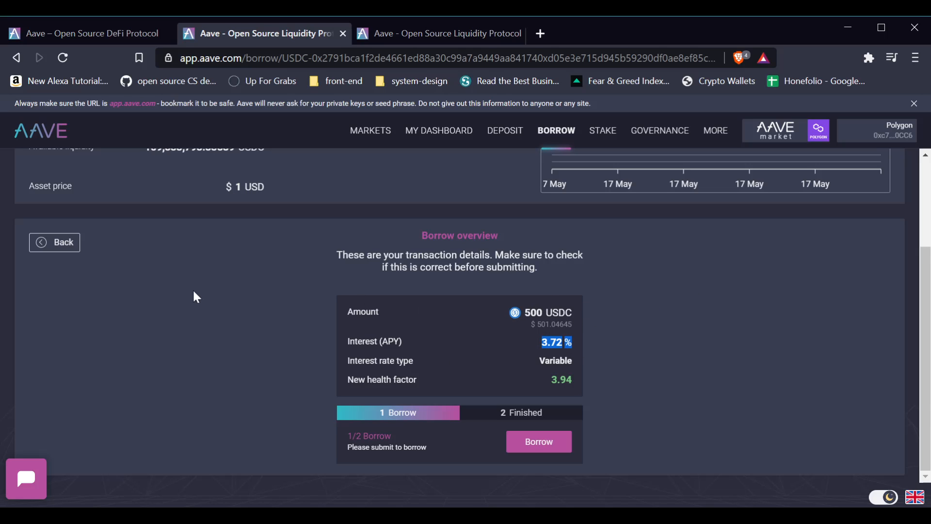
# Step: Back out of the USDC loan without submitting it and review the assets available to borrow
pyautogui.click(227, 346)
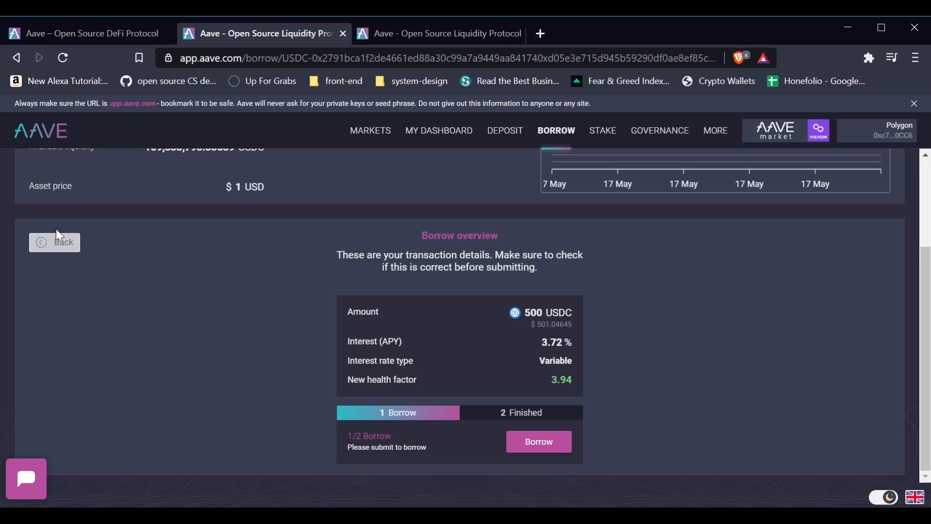
pyautogui.click(57, 242)
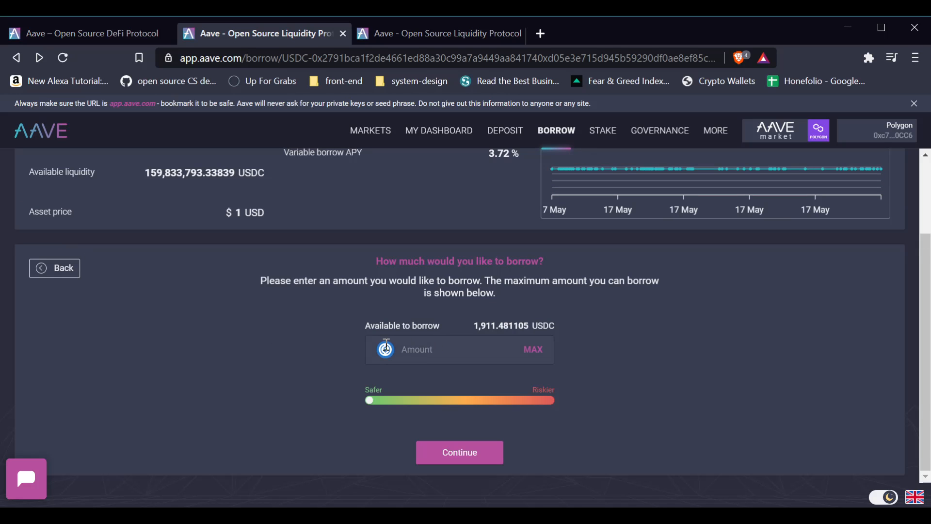
pyautogui.click(61, 267)
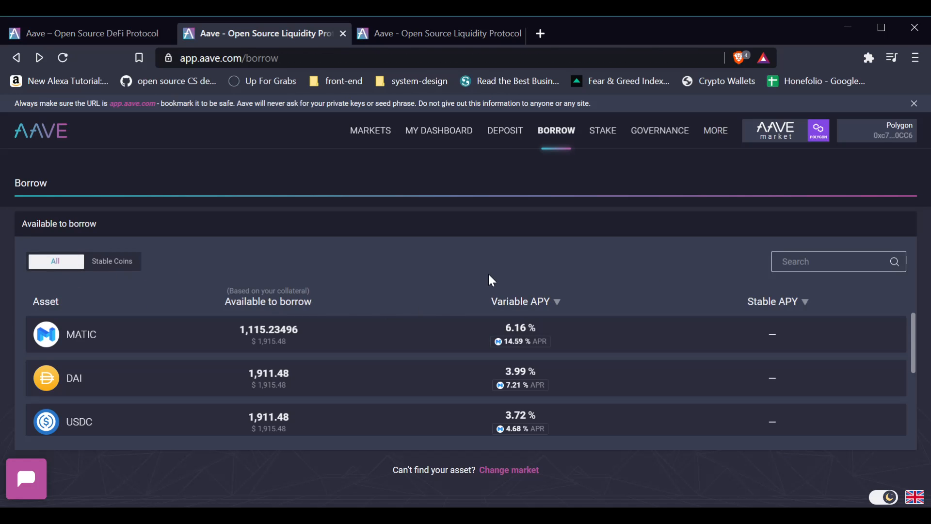
pyautogui.scroll(-3, 443, 359)
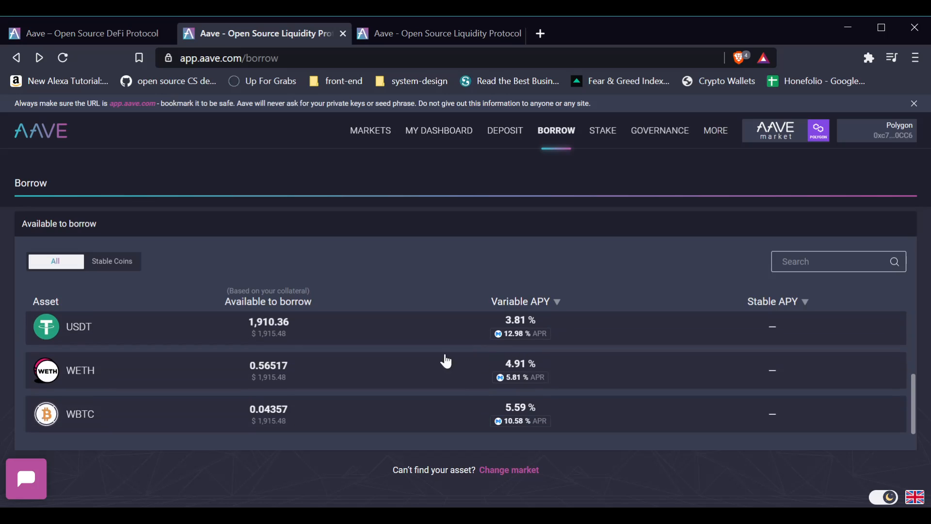
pyautogui.scroll(3, 272, 327)
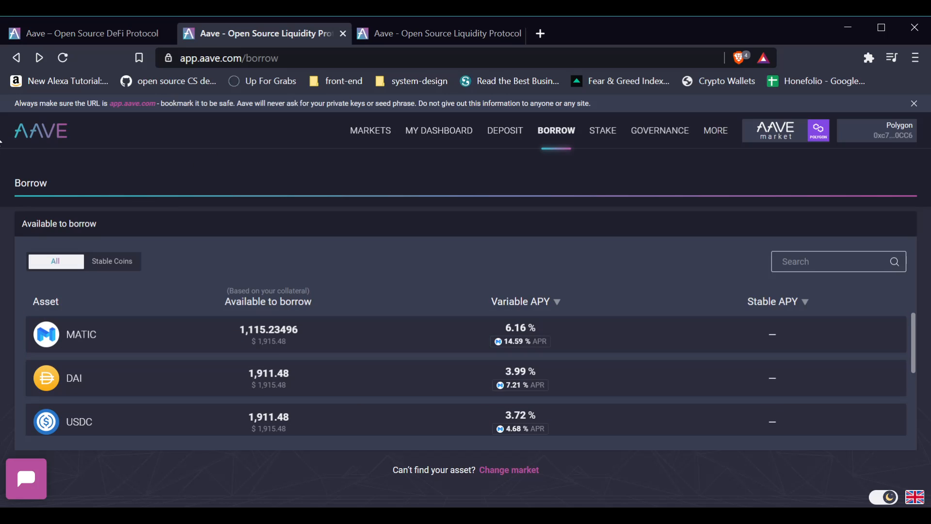
# Step: Review the assets in the Polygon markets overview and open the personal dashboard with the deposit and borrow information
pyautogui.click(21, 143)
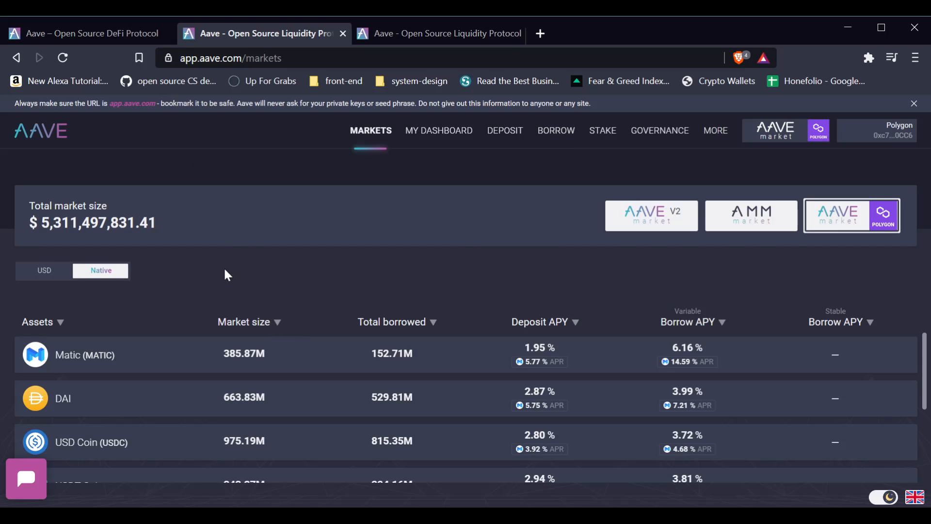
pyautogui.scroll(-5, 612, 373)
pyautogui.scroll(5, 315, 414)
pyautogui.click(433, 132)
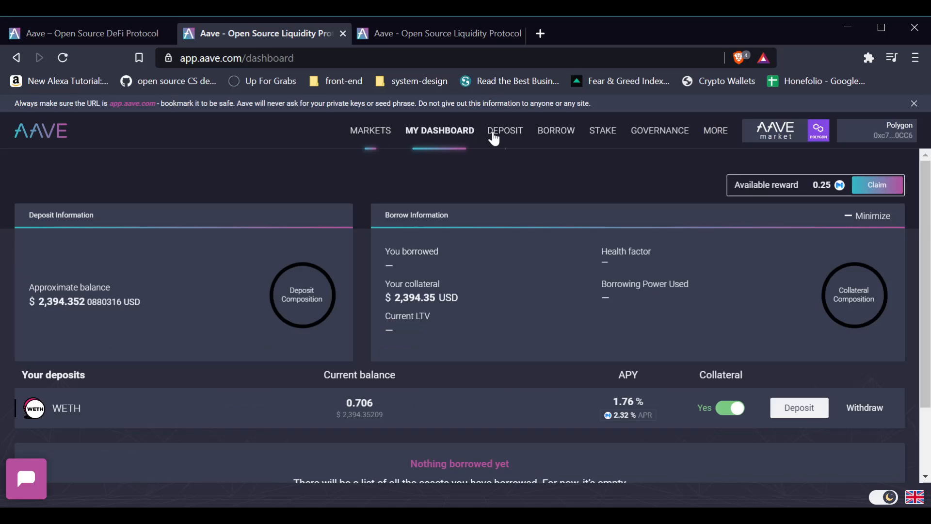
# Step: Compare the Aave V2 market with the Polygon market in the markets overview, ending on the Polygon market
pyautogui.click(389, 132)
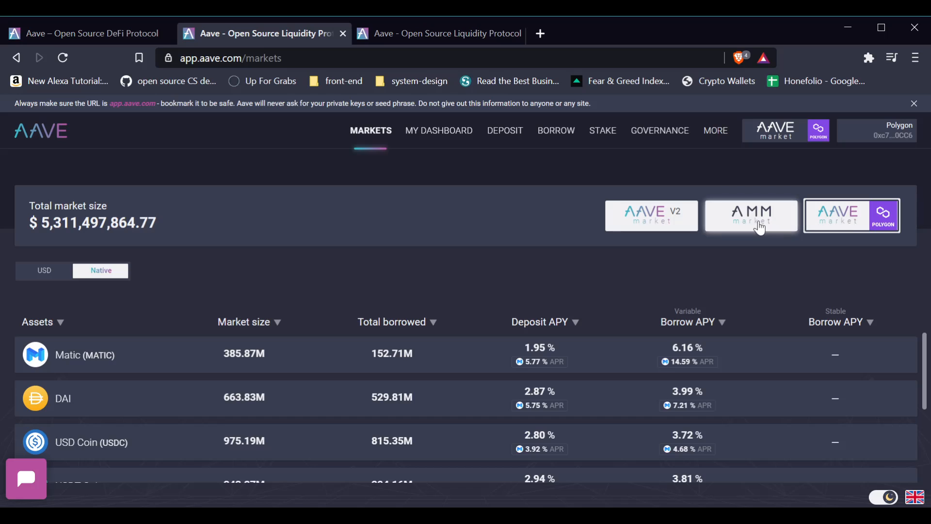
pyautogui.click(655, 224)
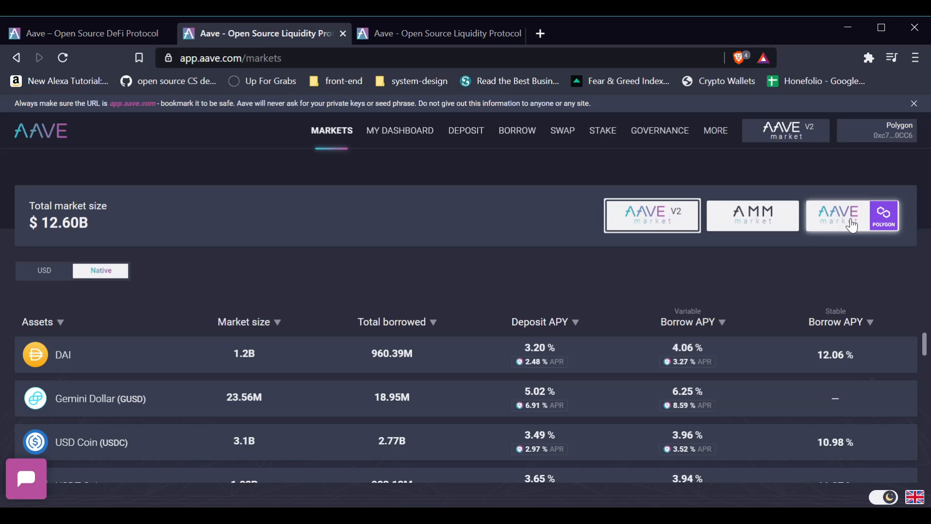
pyautogui.click(853, 225)
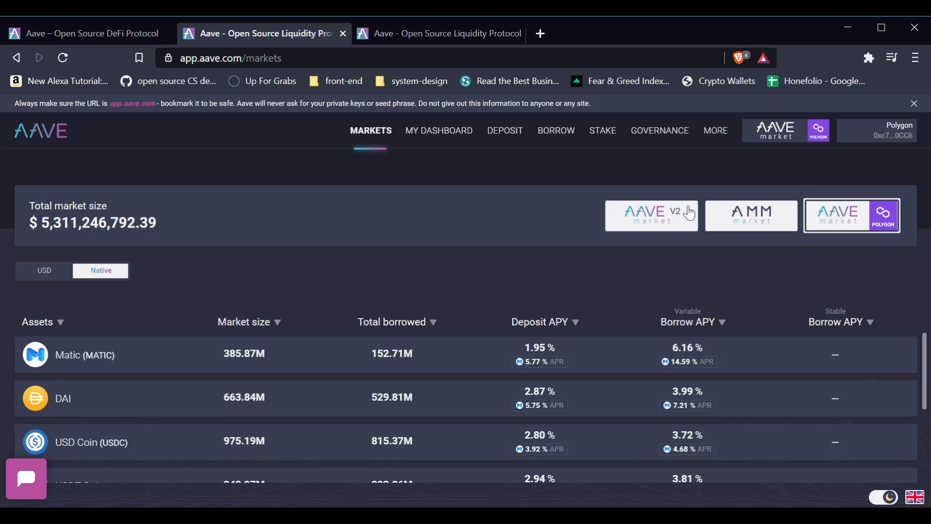